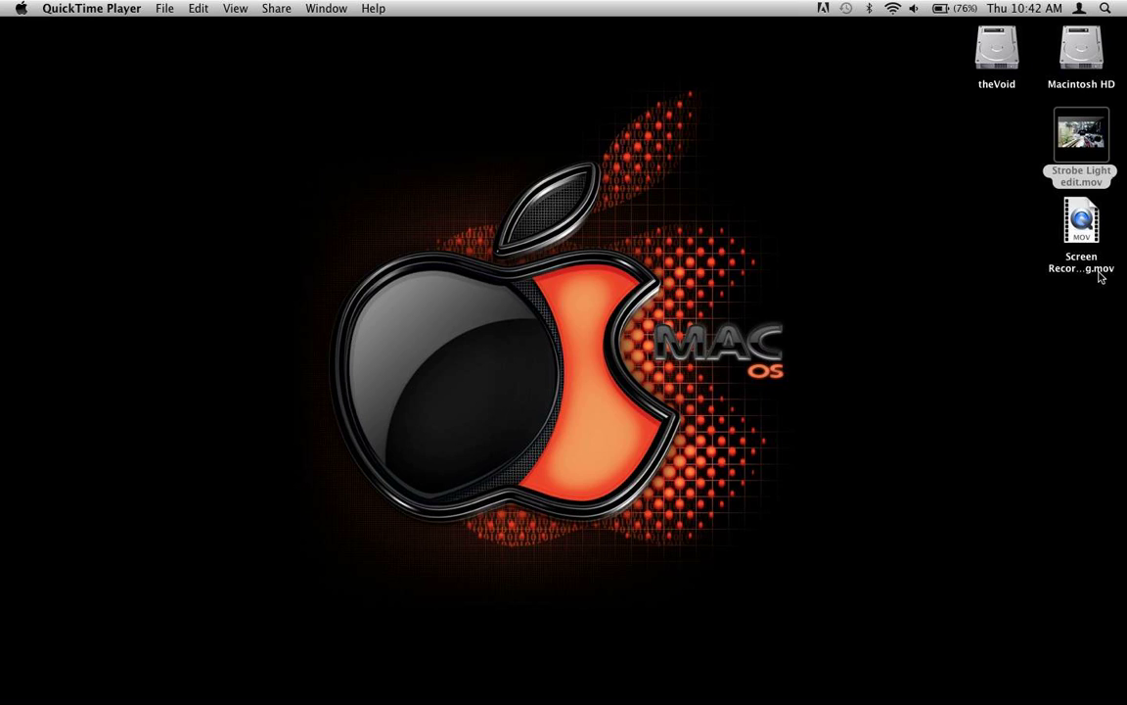
Step: Play the Strobe Light edit movie with the volume raised, then pause and close it
double_click(1081, 132)
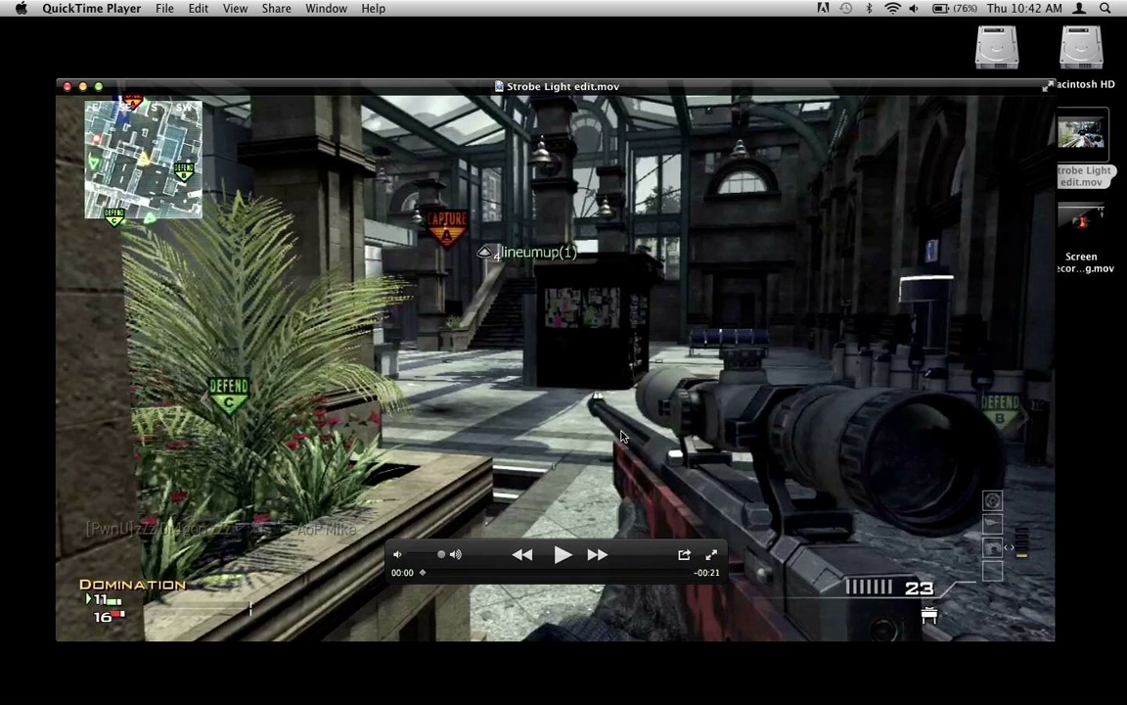
key("XF86AudioRaiseVolume")
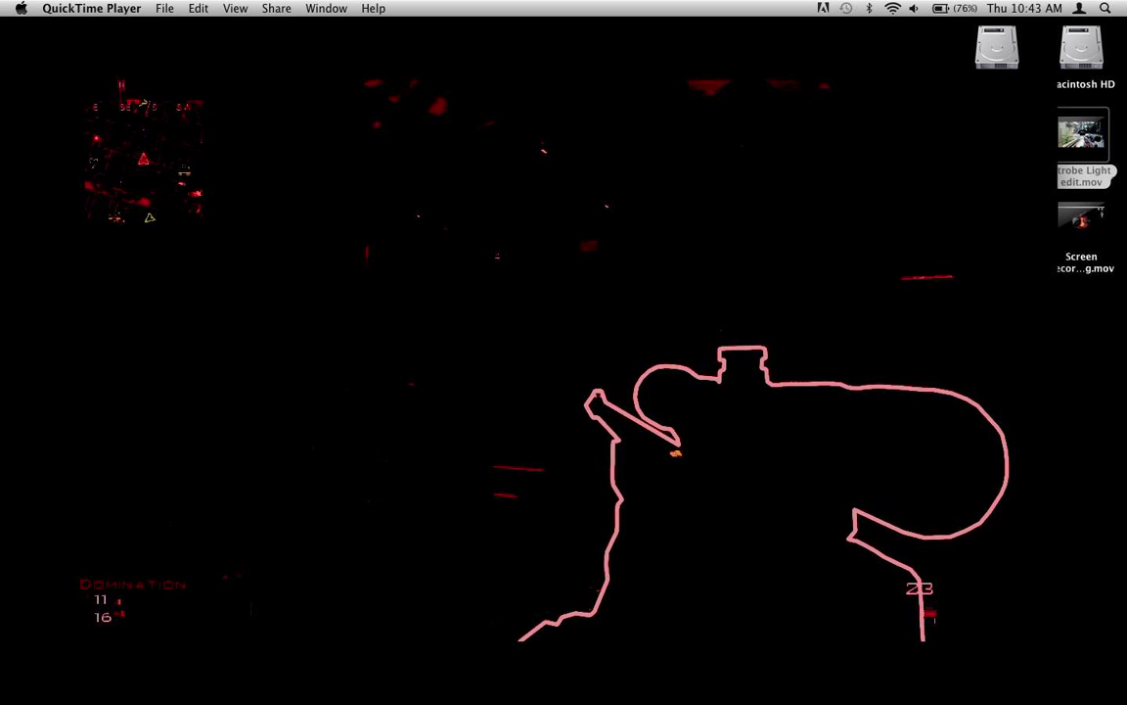
key("space")
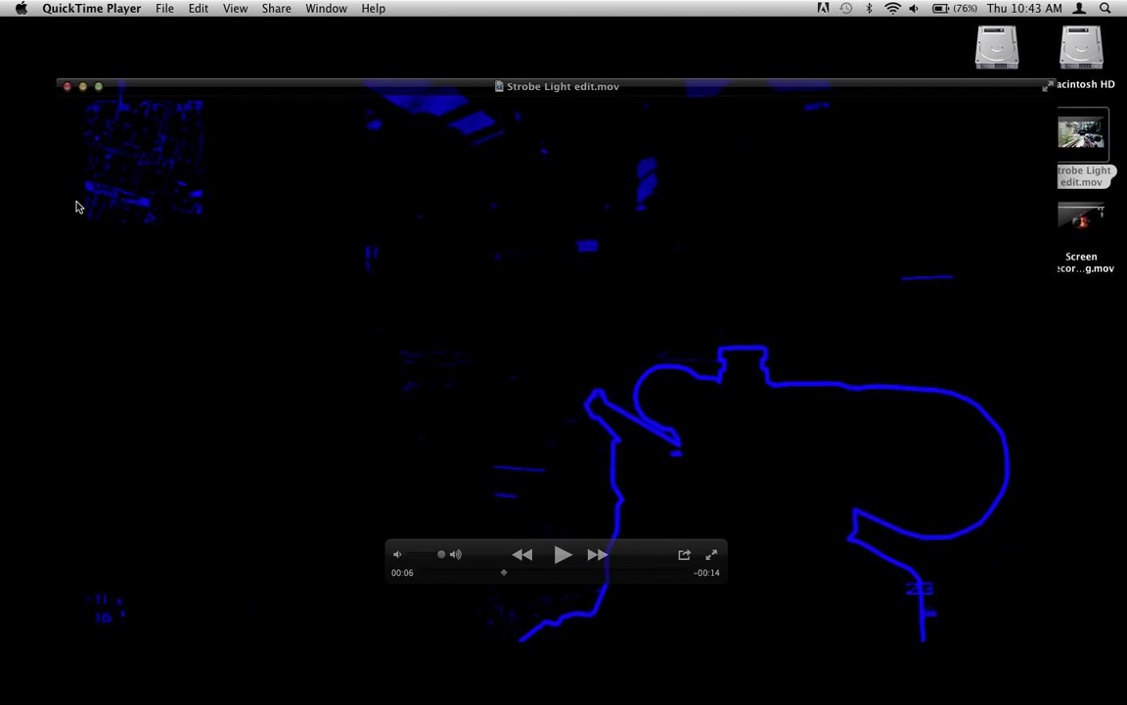
left_click(67, 88)
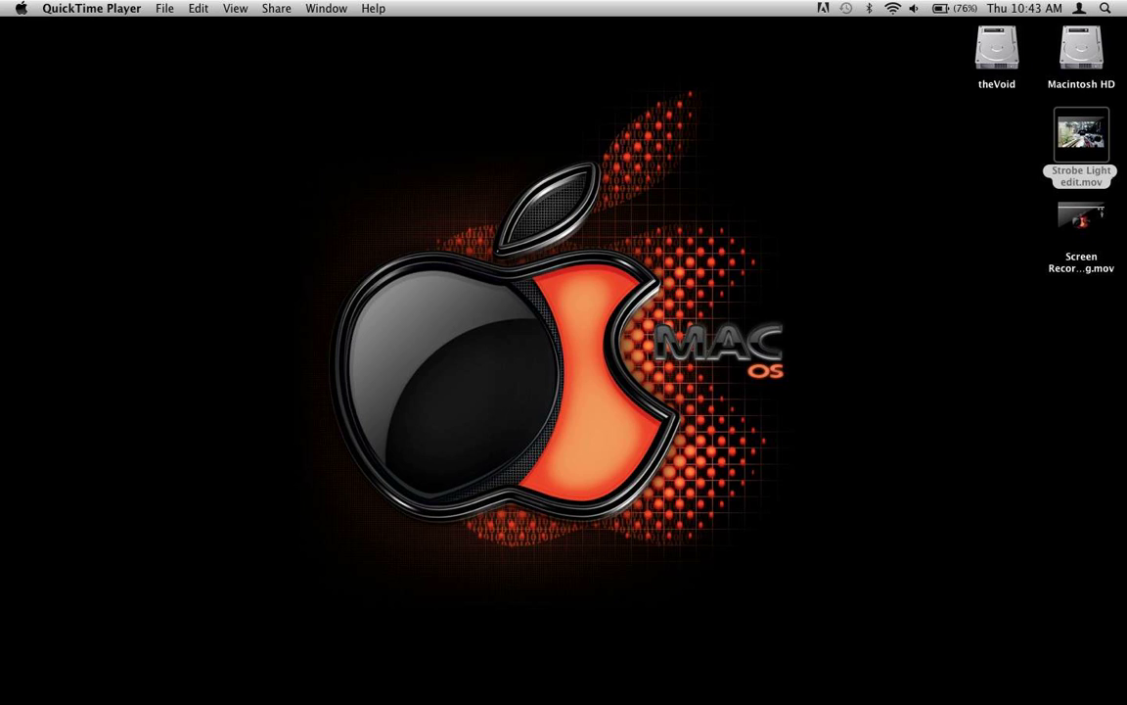
Step: Dismiss the QuickTime Player menu, deselect the movie file, and bring Final Cut Pro forward
left_click(91, 8)
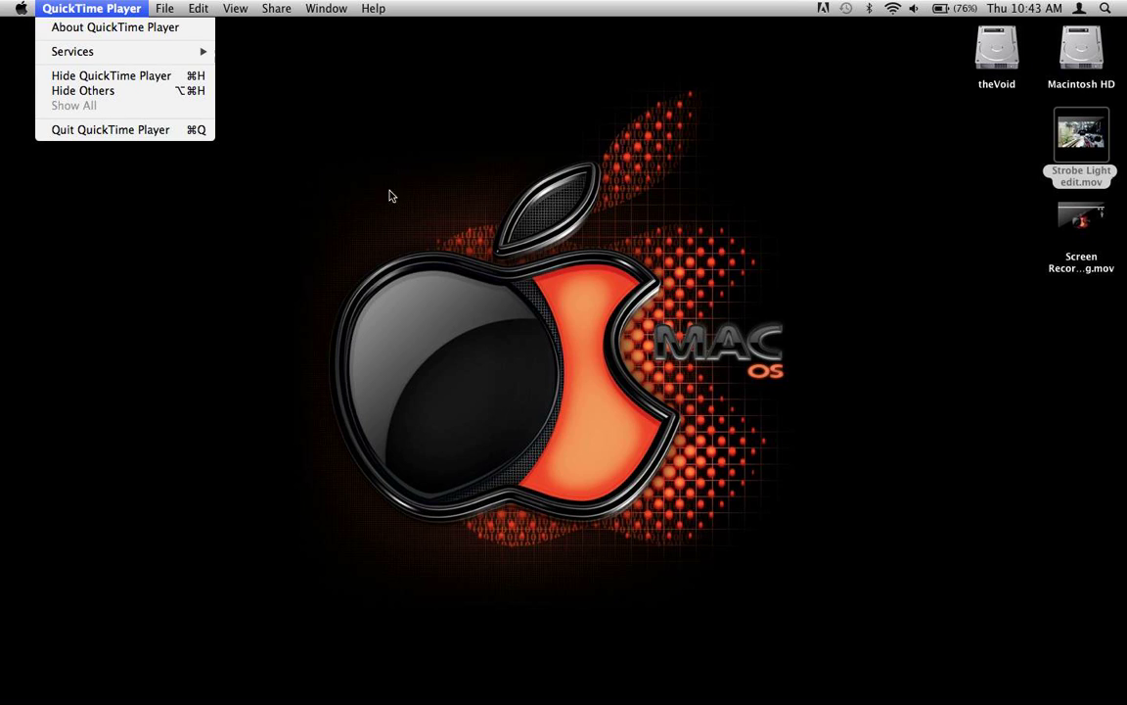
key("super+q")
left_click(700, 540)
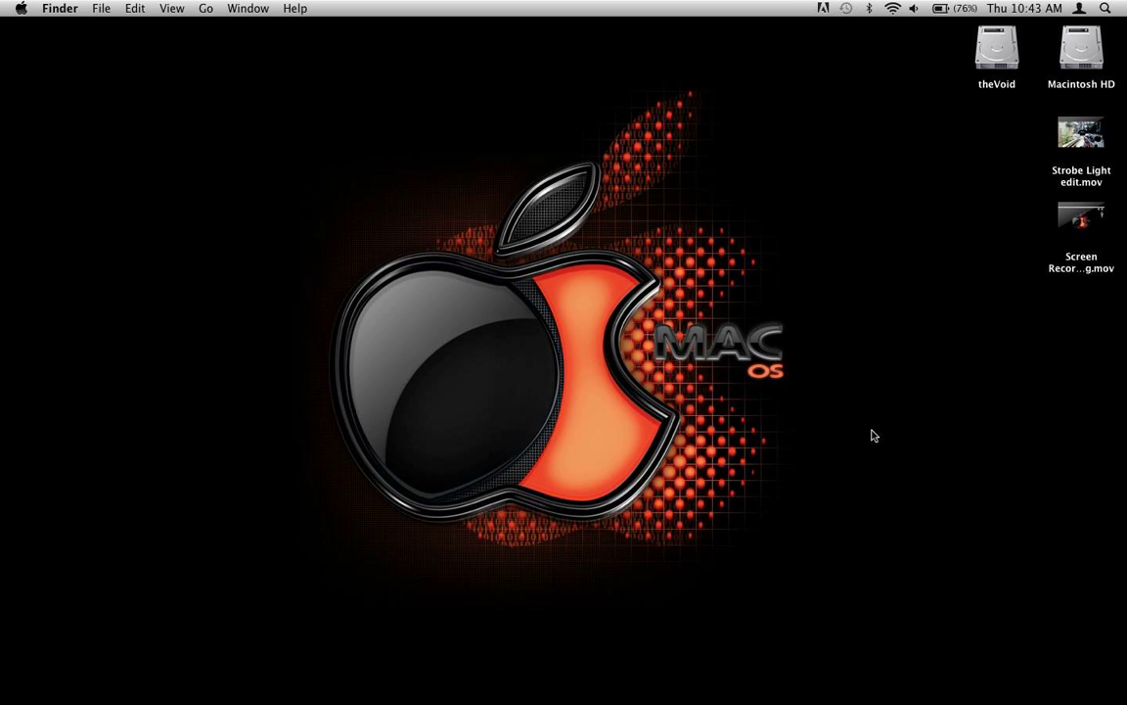
mouse_move(1042, 646)
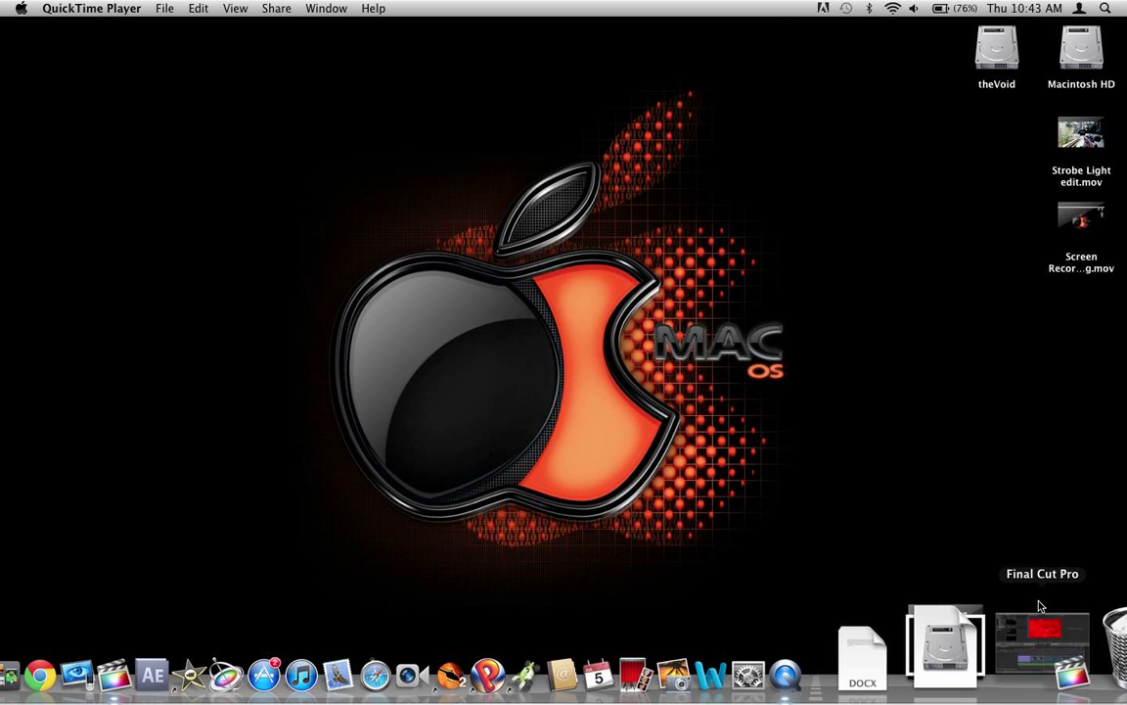
left_click(1084, 641)
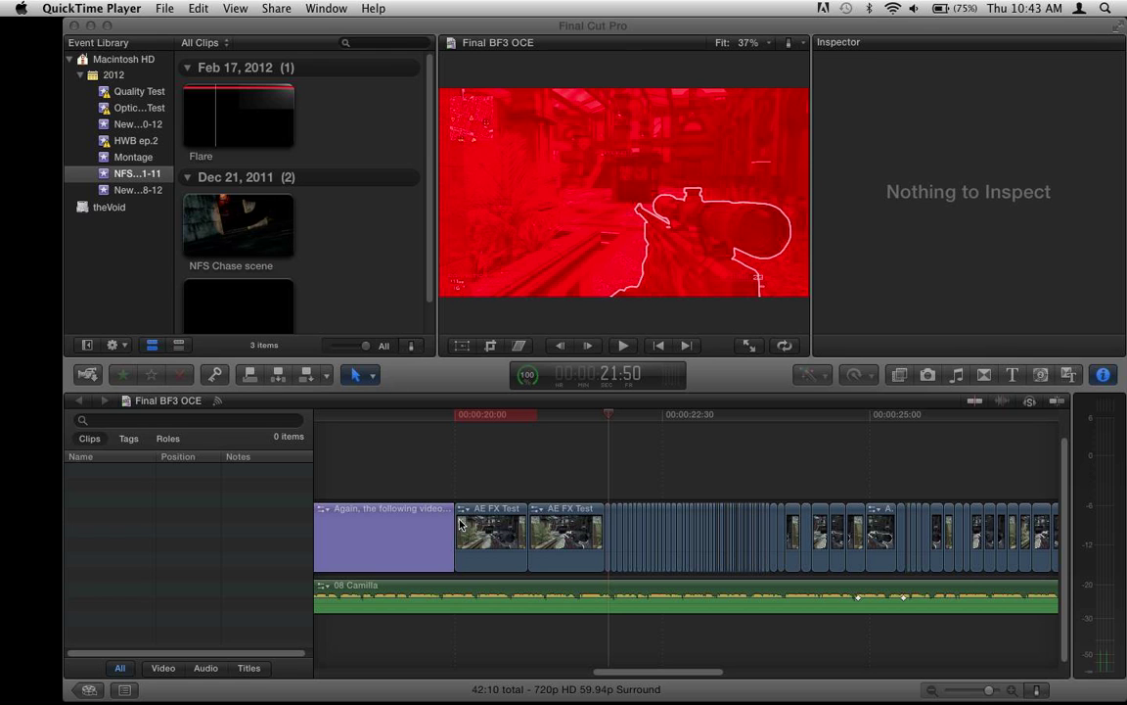
left_click(607, 416)
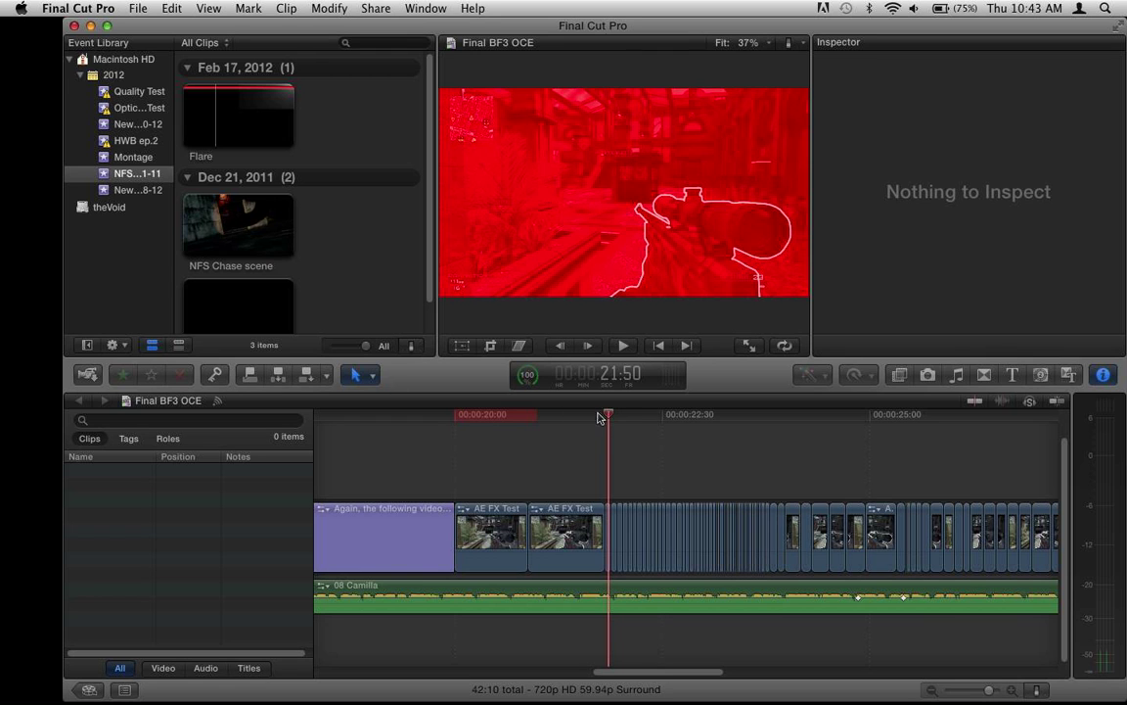
mouse_move(609, 419)
left_mouse_down()
mouse_move(662, 431)
mouse_move(559, 453)
mouse_move(620, 458)
mouse_move(583, 453)
mouse_move(632, 453)
mouse_move(655, 419)
mouse_move(753, 429)
mouse_move(695, 437)
mouse_move(649, 428)
mouse_move(645, 440)
mouse_move(613, 440)
mouse_move(705, 440)
mouse_move(704, 418)
mouse_move(698, 431)
left_mouse_up()
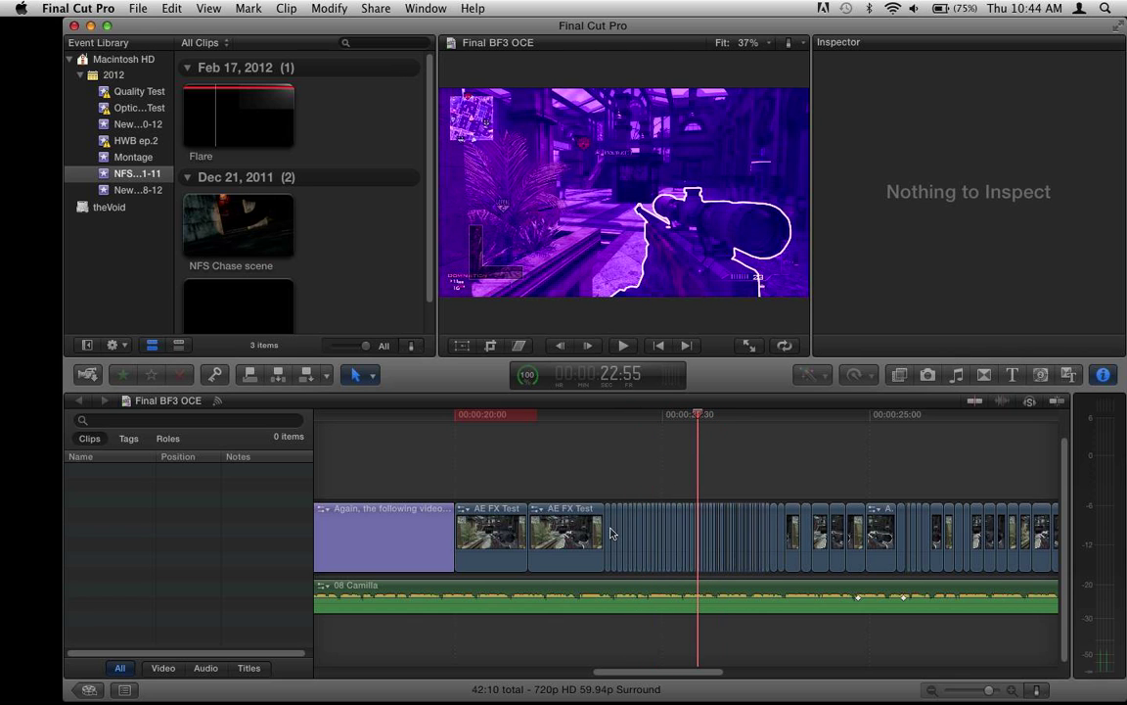
left_click(614, 534)
left_click(607, 531)
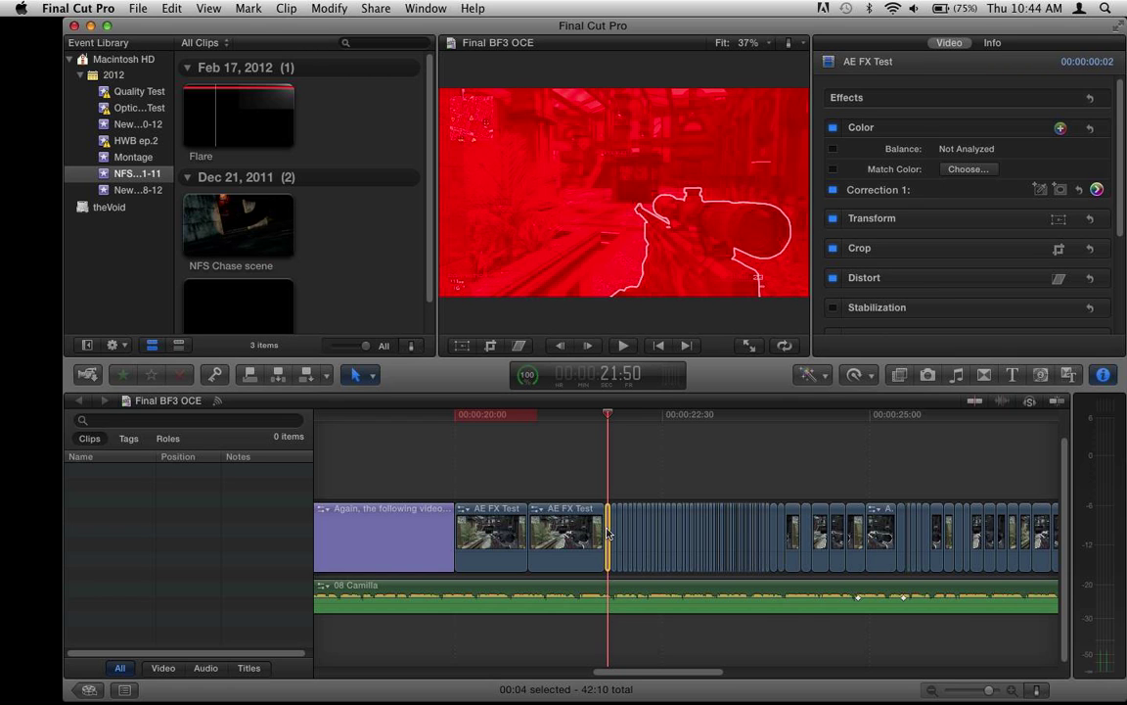
left_click(613, 534)
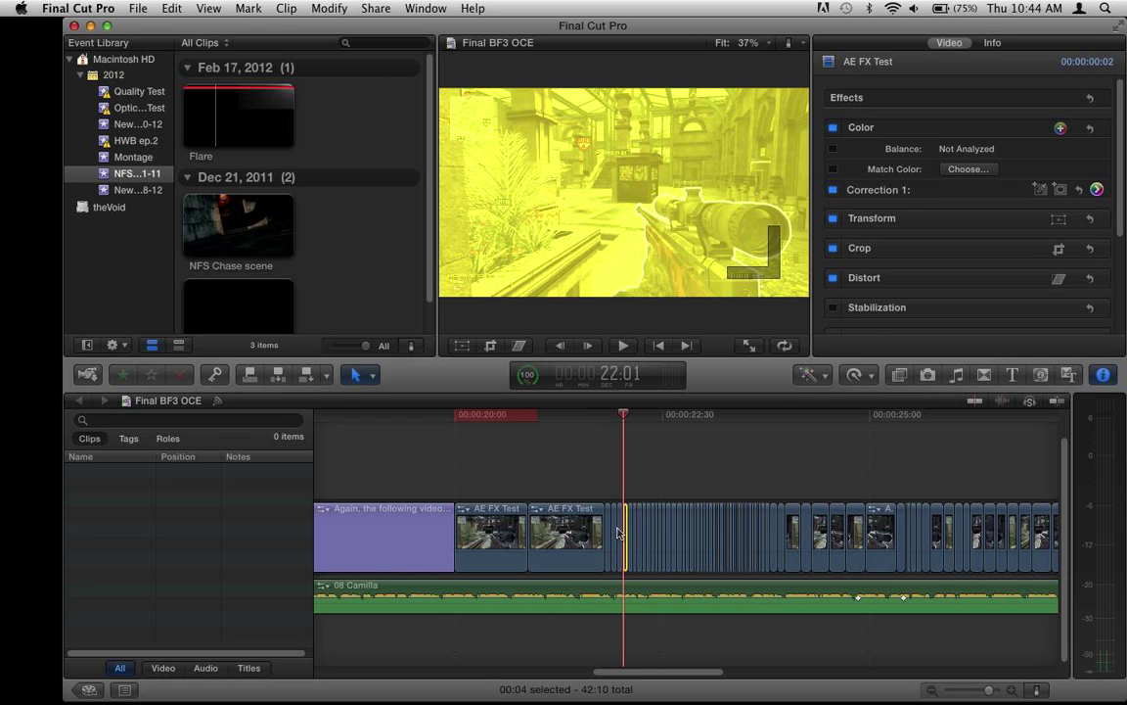
left_click(617, 533)
left_click(622, 533)
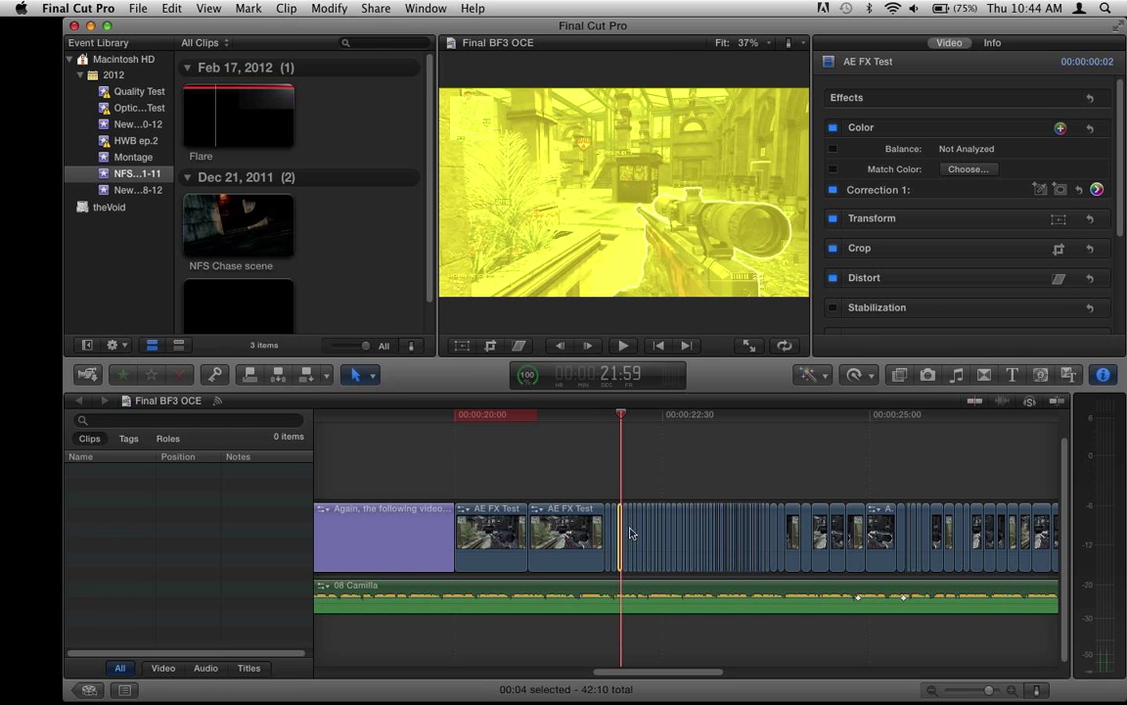
left_click(645, 534)
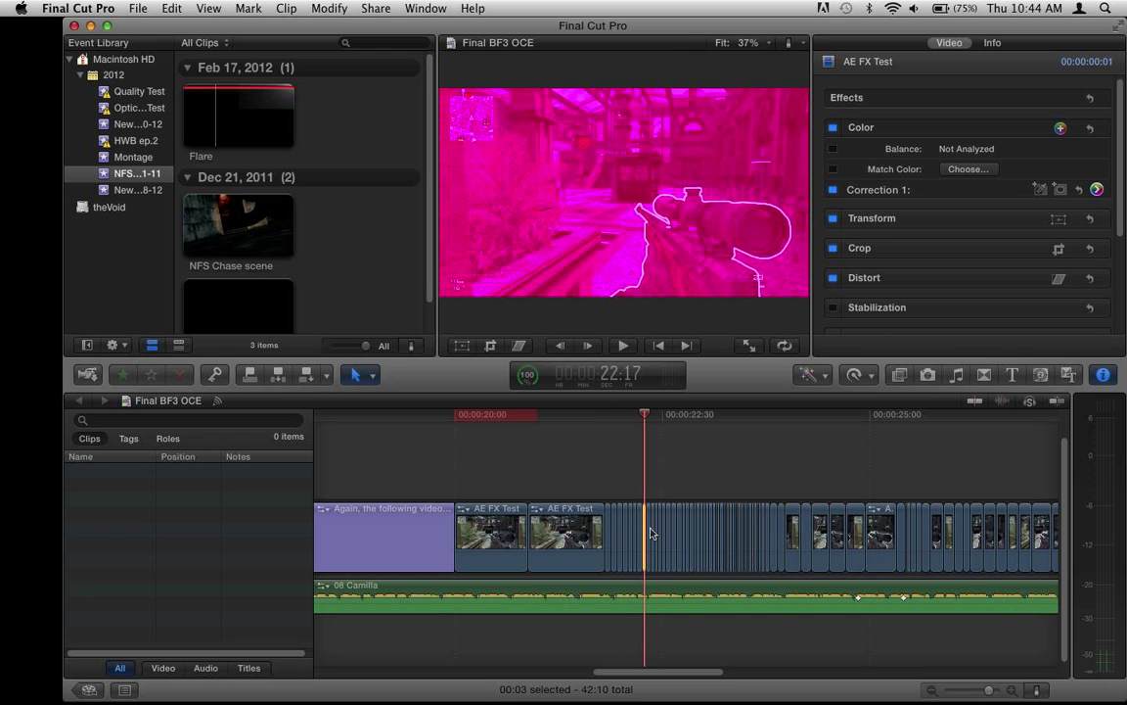
left_click(658, 533)
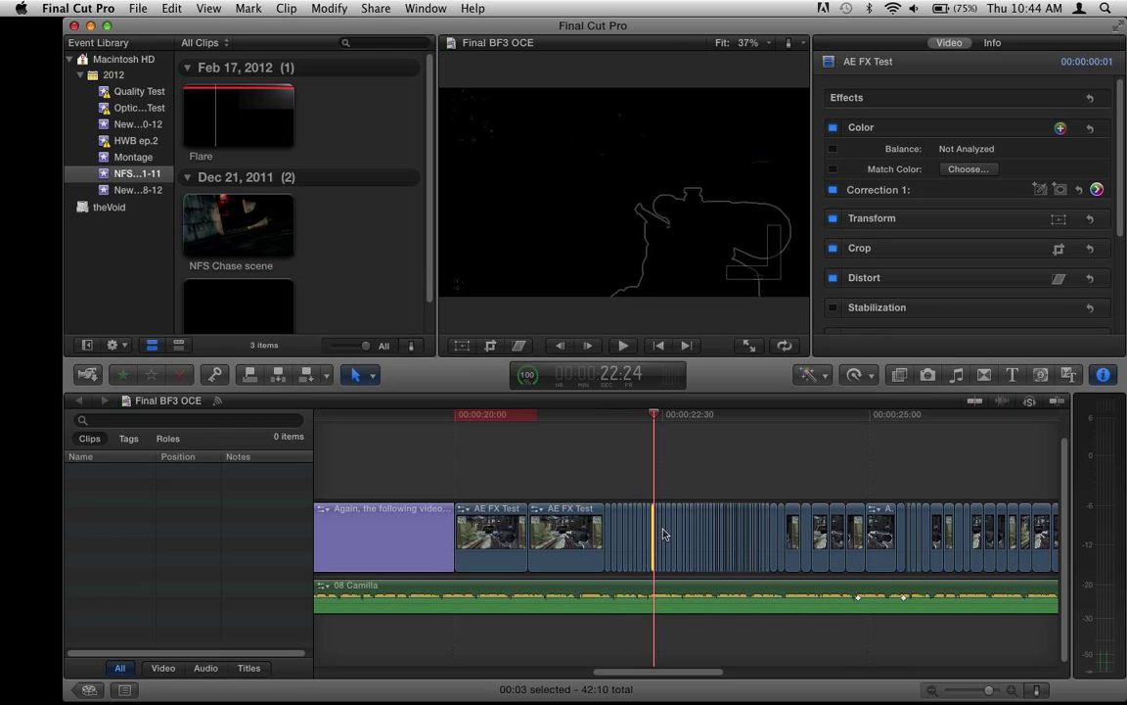
left_click(662, 534)
left_click(667, 533)
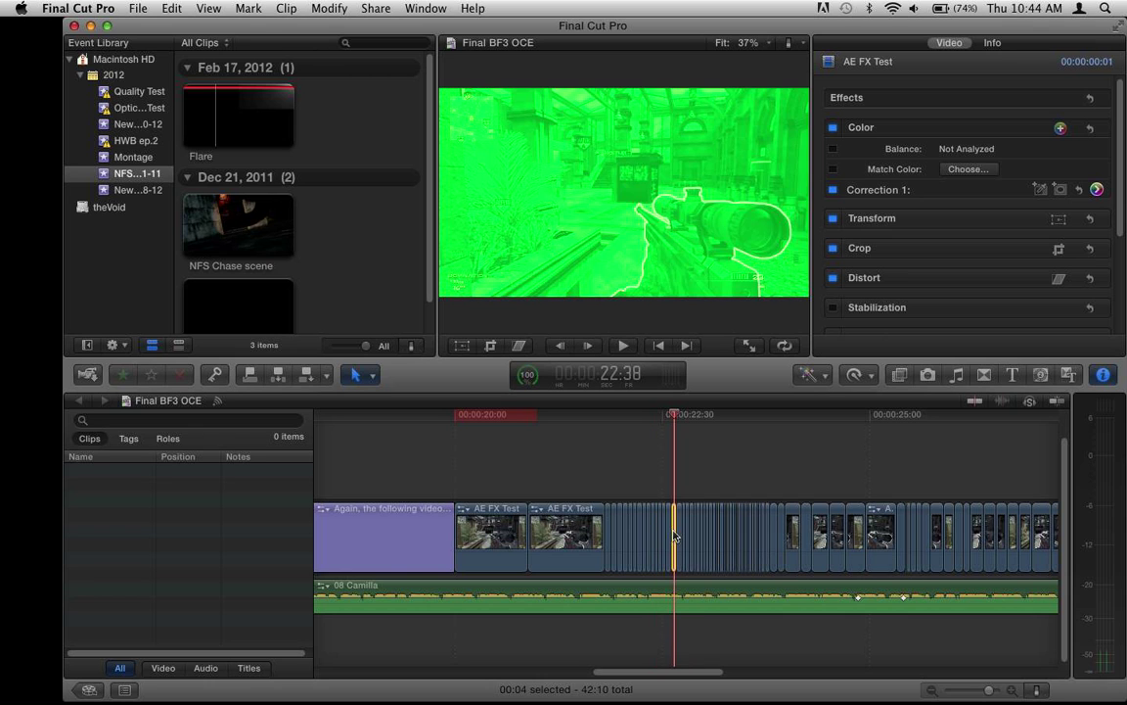
left_click(683, 533)
left_click(704, 535)
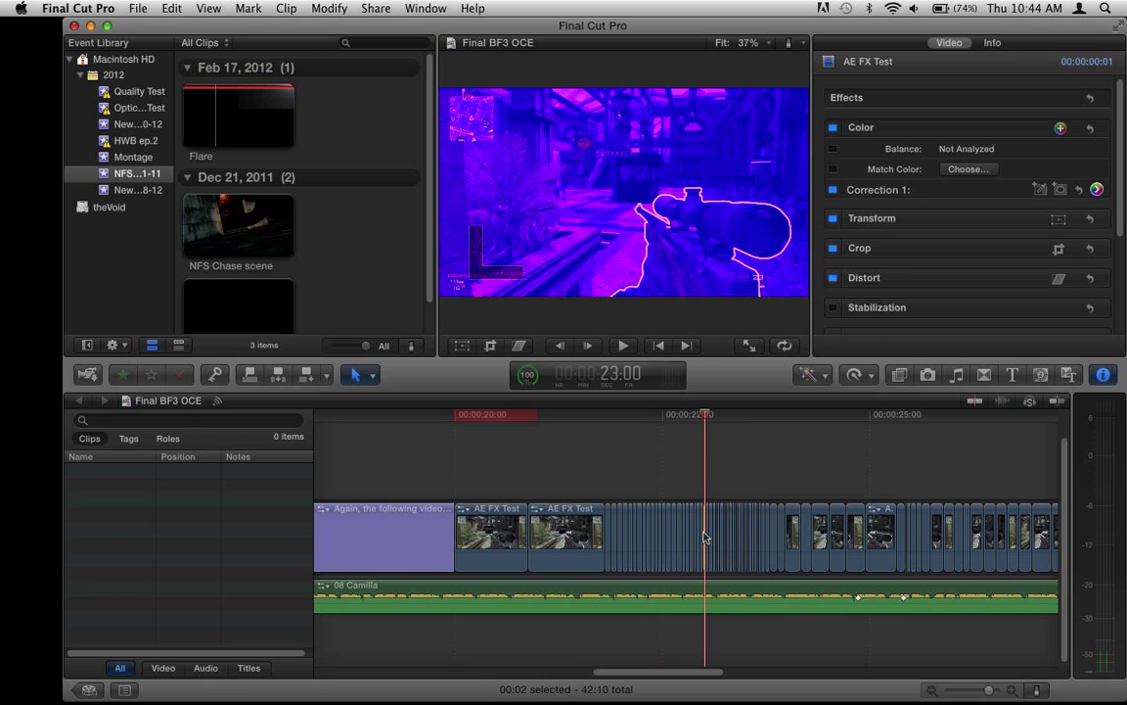
left_click(718, 538)
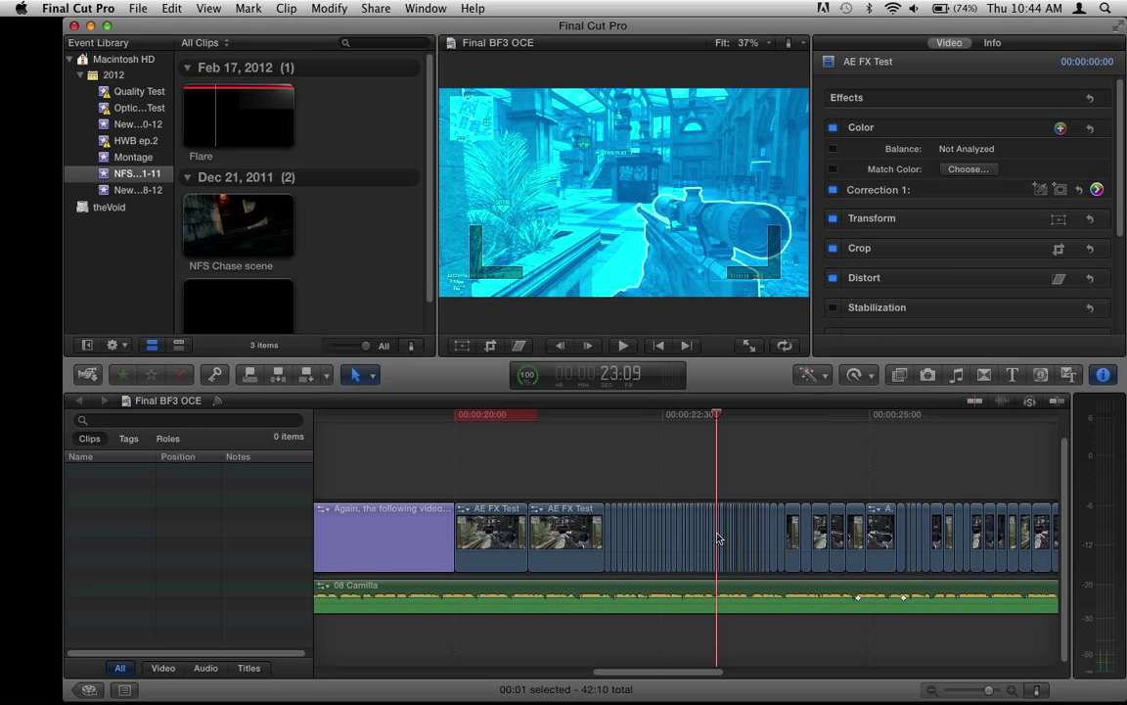
left_click(608, 522)
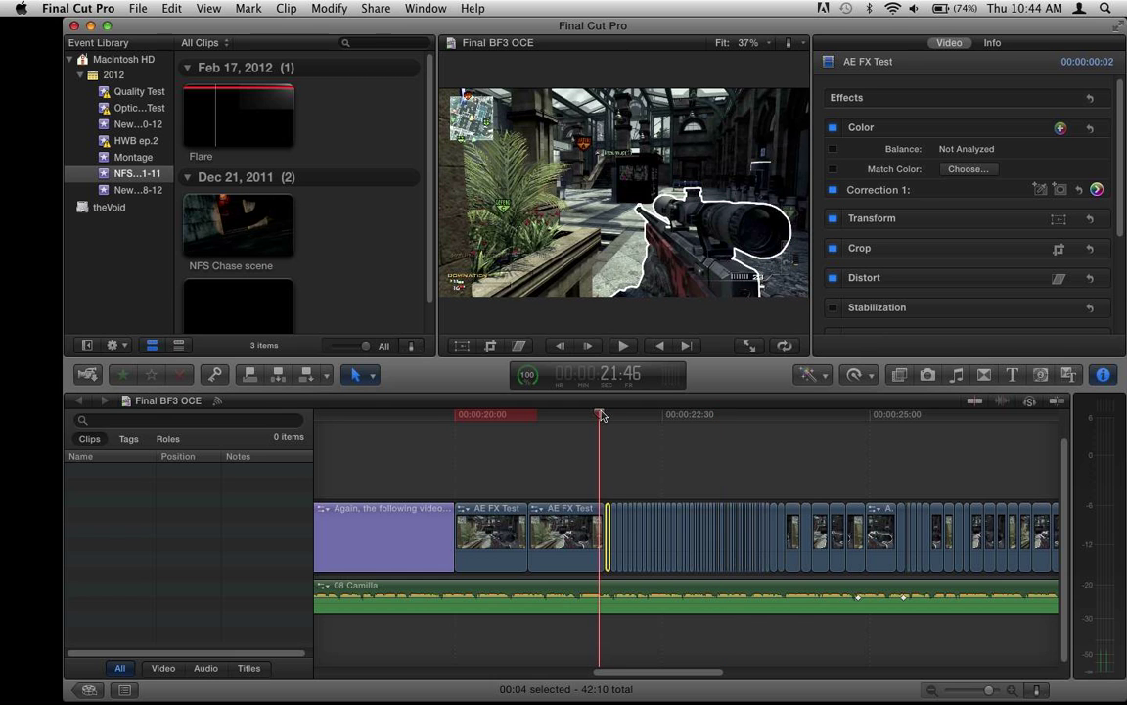
key("space")
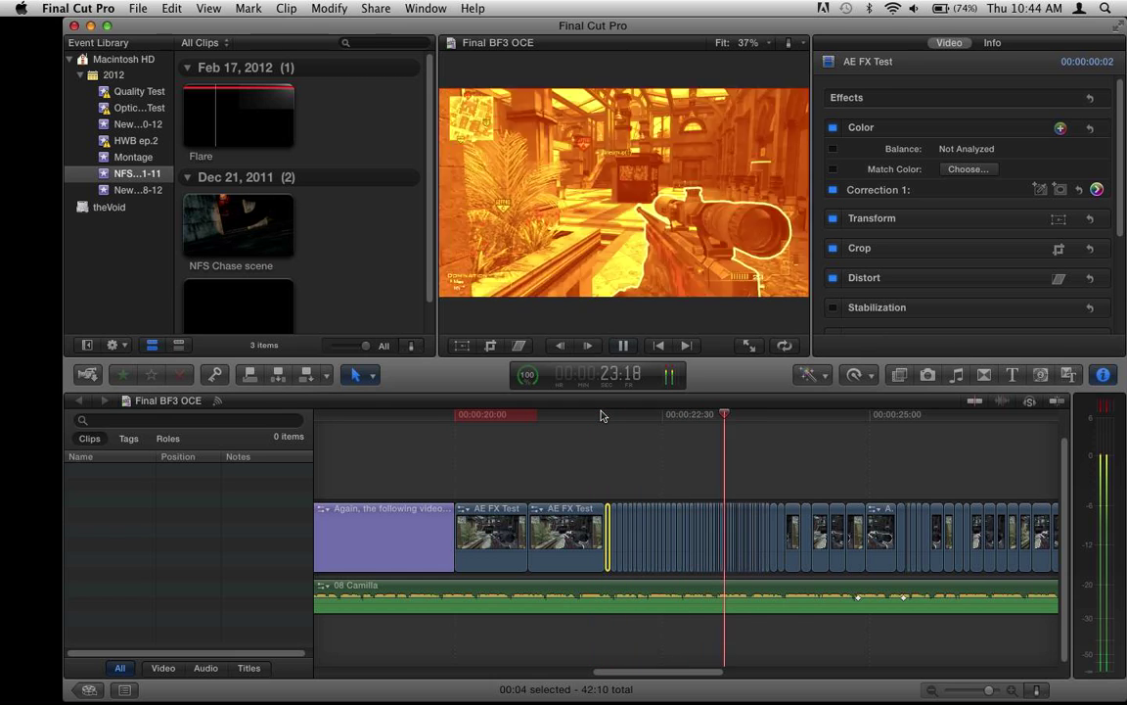
key("space")
left_click_drag(744, 416, 772, 437)
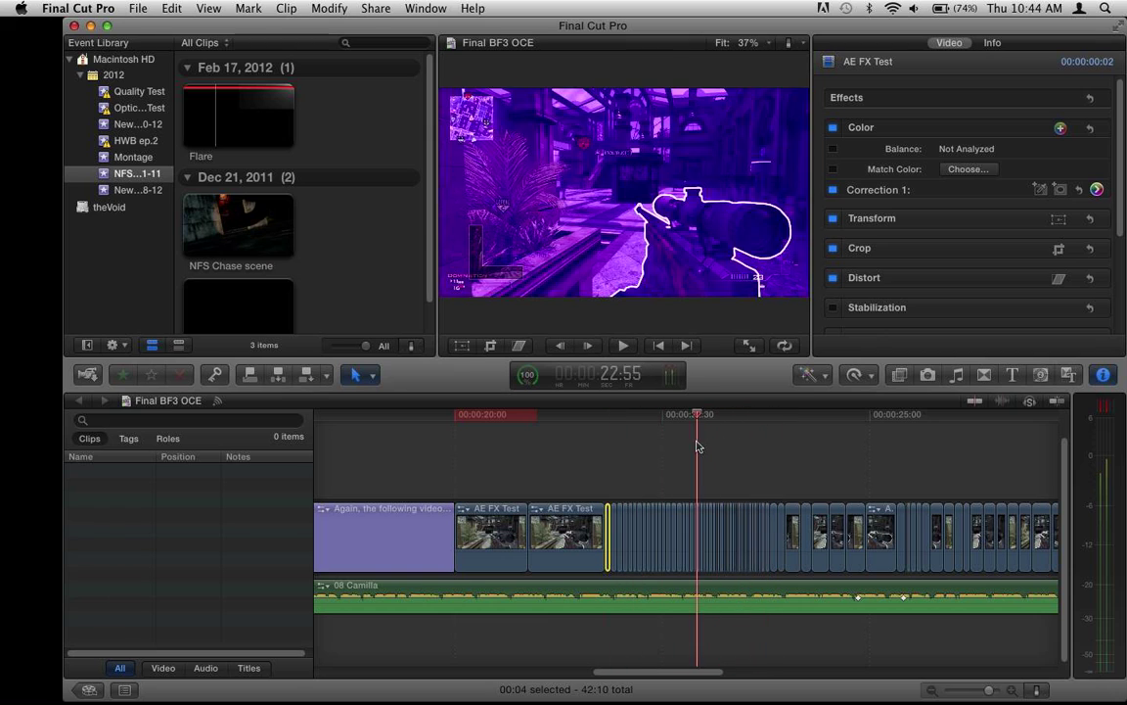
left_click_drag(772, 437, 729, 421)
left_click(659, 471)
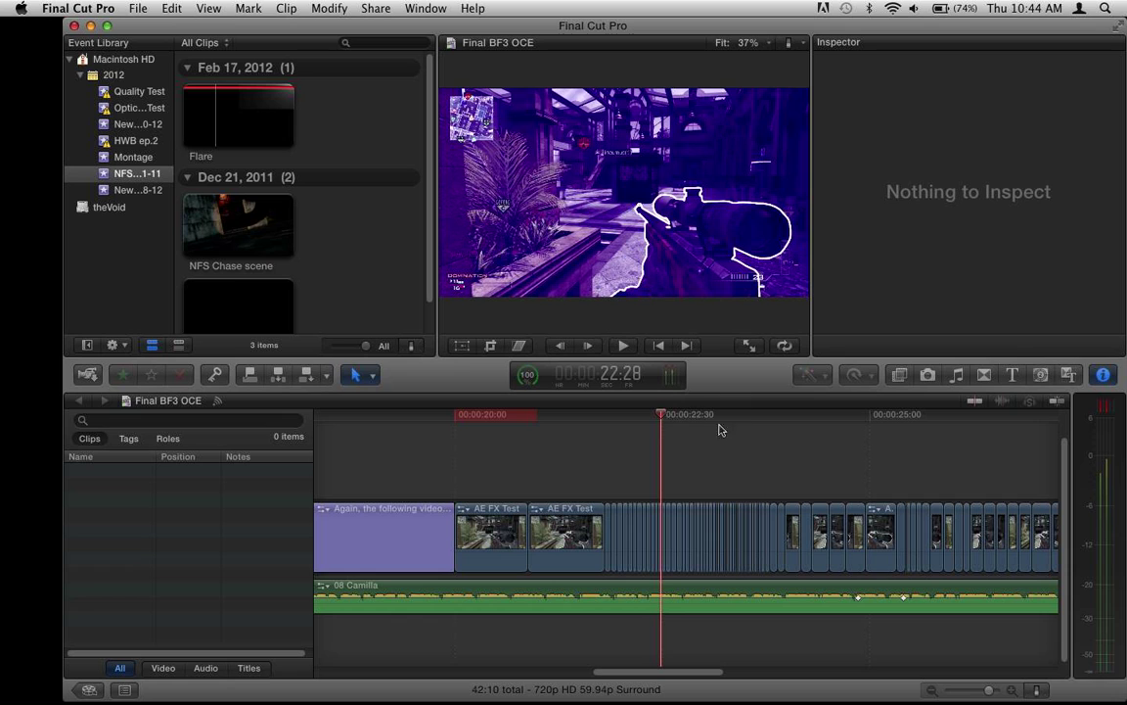
left_click_drag(659, 419, 634, 431)
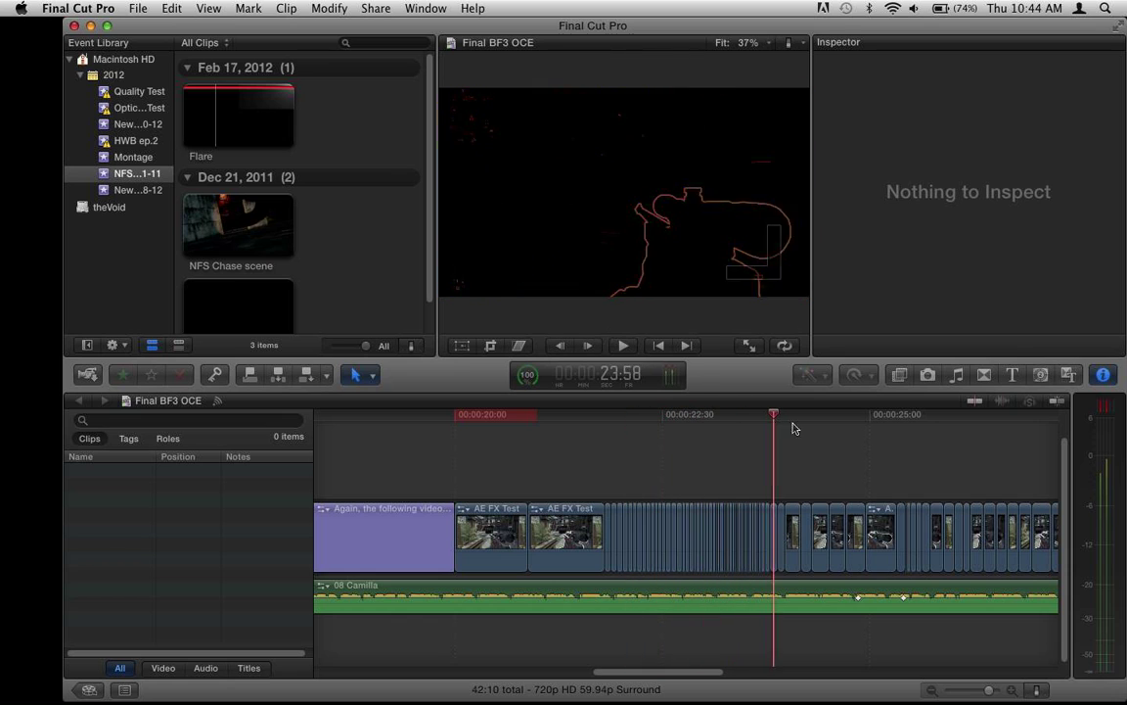
mouse_move(634, 430)
left_mouse_down()
mouse_move(908, 435)
mouse_move(812, 411)
mouse_move(865, 446)
left_mouse_up()
scroll(868, 449, "right", 5)
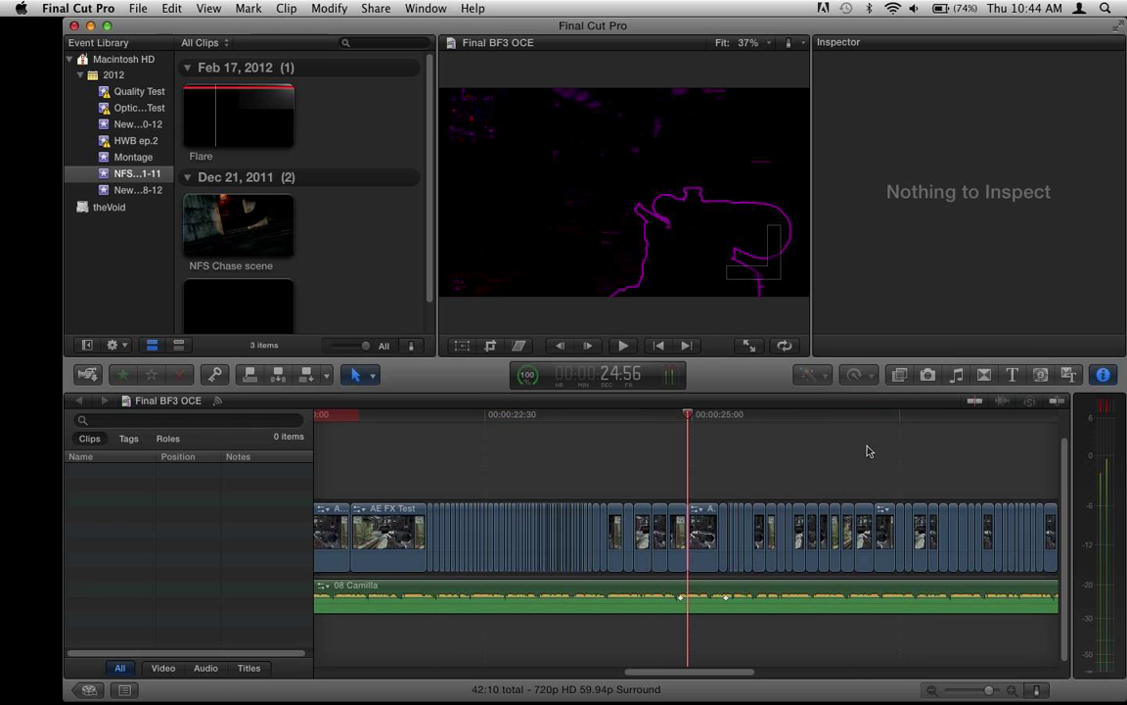
scroll(868, 449, "right", 3)
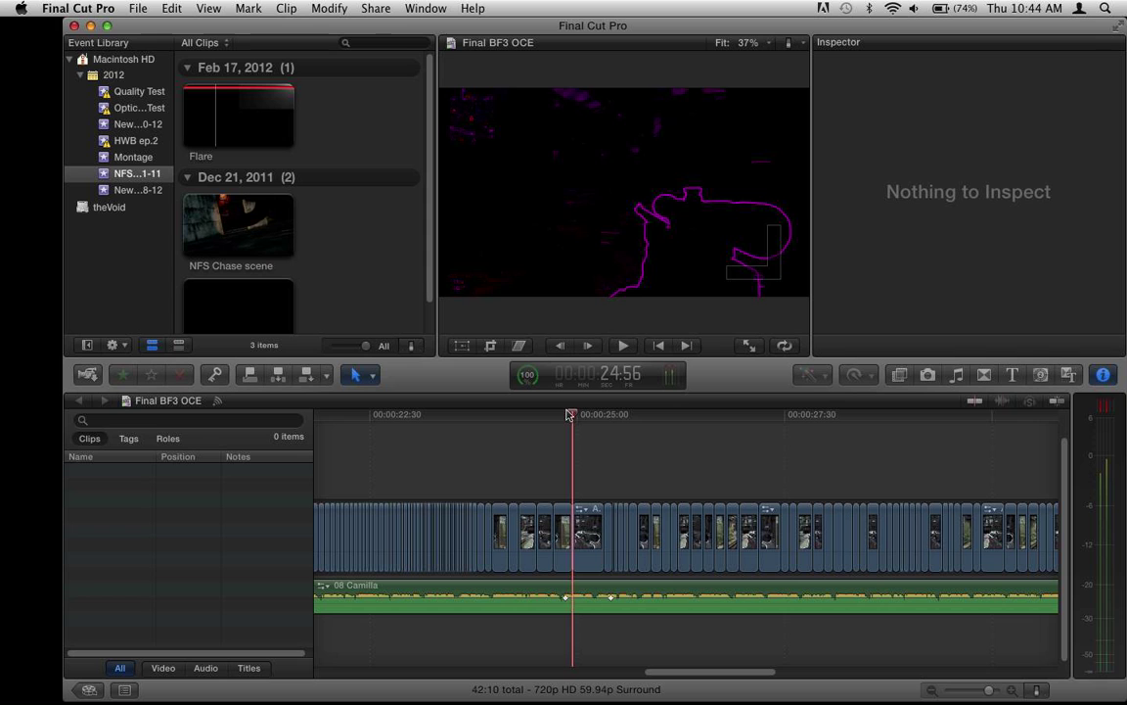
mouse_move(570, 415)
left_mouse_down()
mouse_move(666, 428)
mouse_move(528, 432)
mouse_move(772, 420)
mouse_move(817, 444)
mouse_move(678, 454)
mouse_move(871, 460)
mouse_move(690, 455)
mouse_move(922, 477)
mouse_move(777, 475)
mouse_move(797, 479)
left_mouse_up()
mouse_move(797, 417)
left_mouse_down()
mouse_move(1044, 470)
mouse_move(1086, 464)
mouse_move(662, 445)
mouse_move(730, 427)
mouse_move(395, 440)
mouse_move(539, 457)
mouse_move(348, 440)
mouse_move(484, 450)
mouse_move(511, 465)
mouse_move(334, 460)
mouse_move(516, 501)
mouse_move(372, 567)
mouse_move(365, 470)
mouse_move(483, 446)
mouse_move(675, 431)
mouse_move(453, 436)
mouse_move(591, 431)
mouse_move(482, 426)
mouse_move(460, 431)
mouse_move(599, 448)
mouse_move(392, 445)
mouse_move(496, 439)
mouse_move(367, 441)
mouse_move(662, 448)
mouse_move(521, 409)
mouse_move(372, 411)
mouse_move(704, 452)
mouse_move(423, 455)
mouse_move(304, 431)
mouse_move(463, 440)
mouse_move(364, 442)
mouse_move(548, 428)
mouse_move(383, 449)
mouse_move(428, 449)
left_mouse_up()
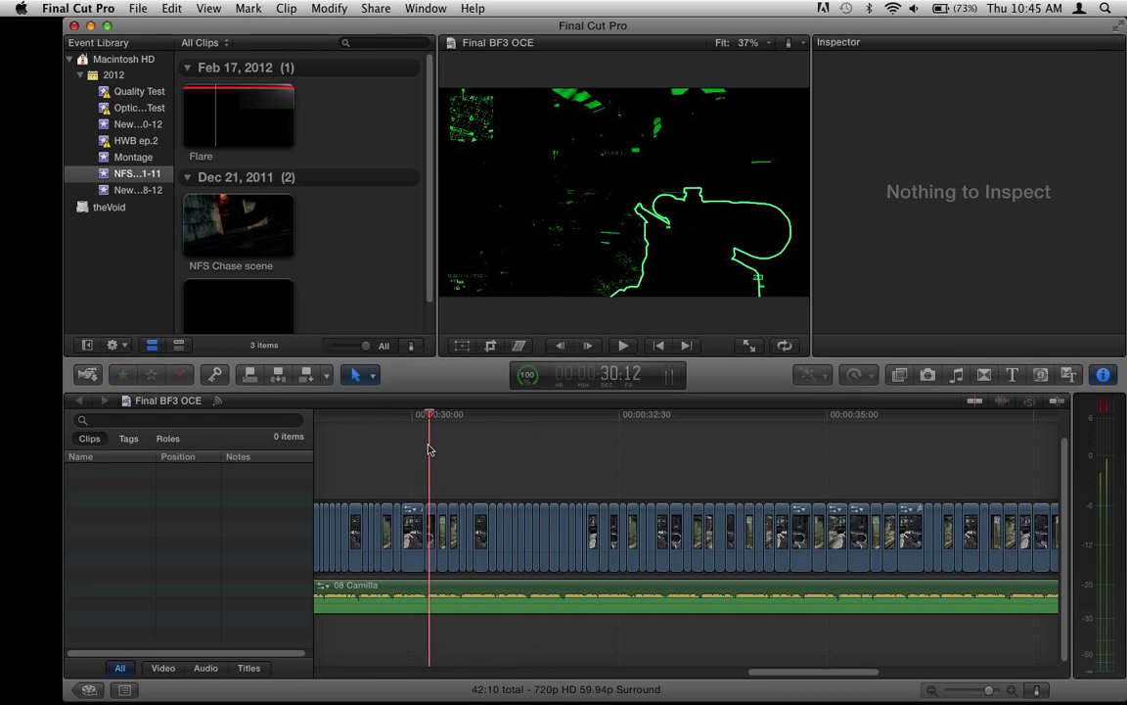
mouse_move(428, 450)
left_mouse_down()
mouse_move(393, 447)
mouse_move(783, 471)
mouse_move(306, 463)
mouse_move(407, 461)
left_mouse_up()
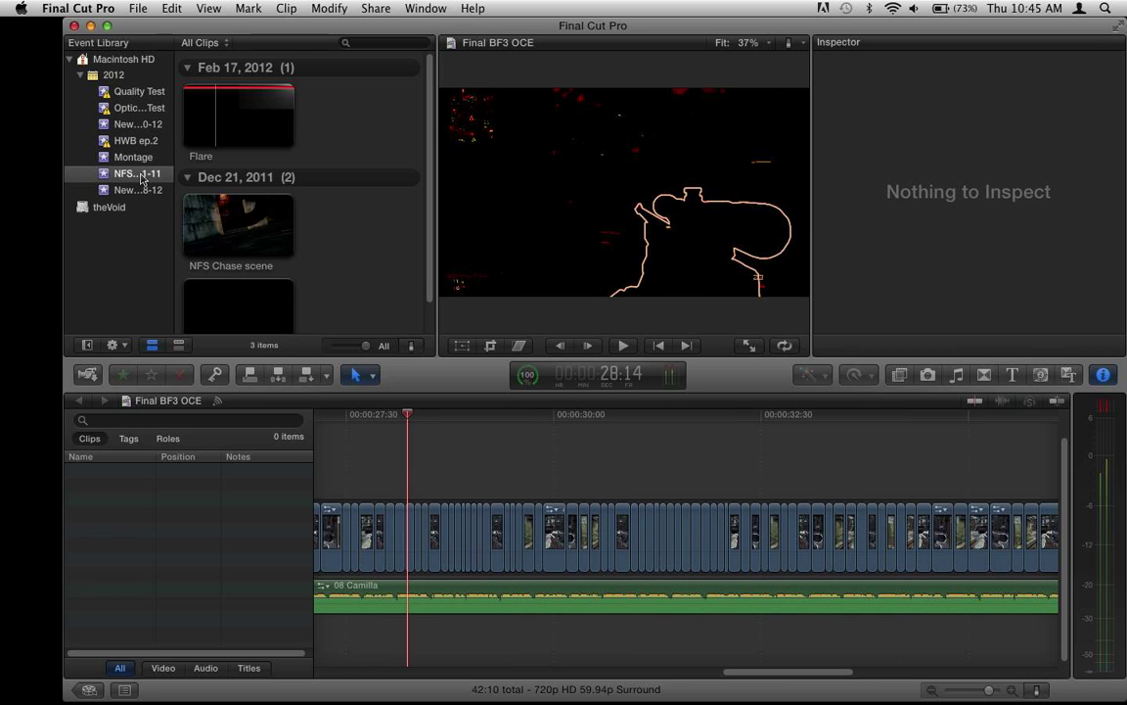
Step: Make QuickTime Player active using Command-Tab, leaving the Final BF3 OCE project behind
key("super+Tab")
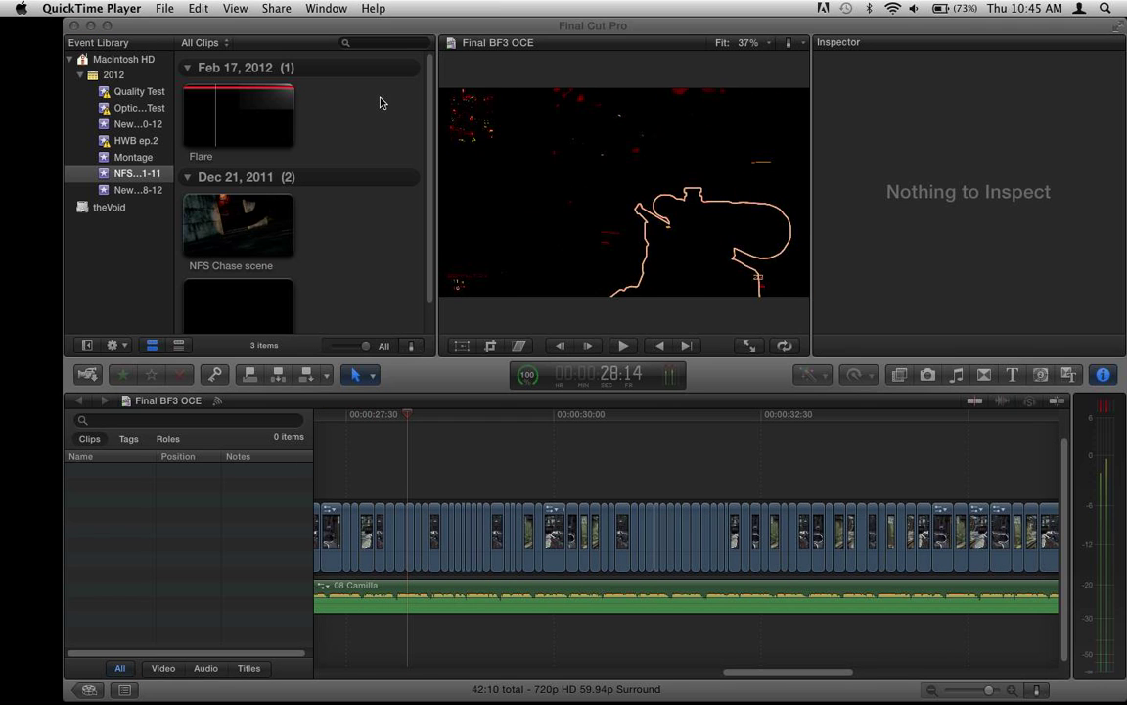